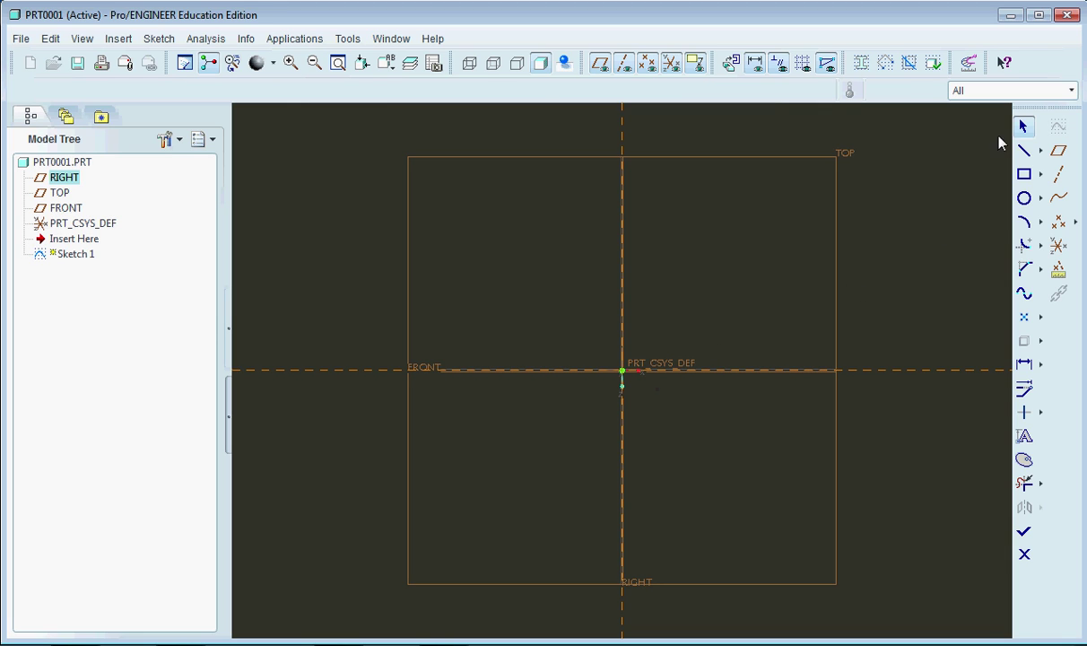
Draw a single line in the upper sketch area.
left_click(673, 220)
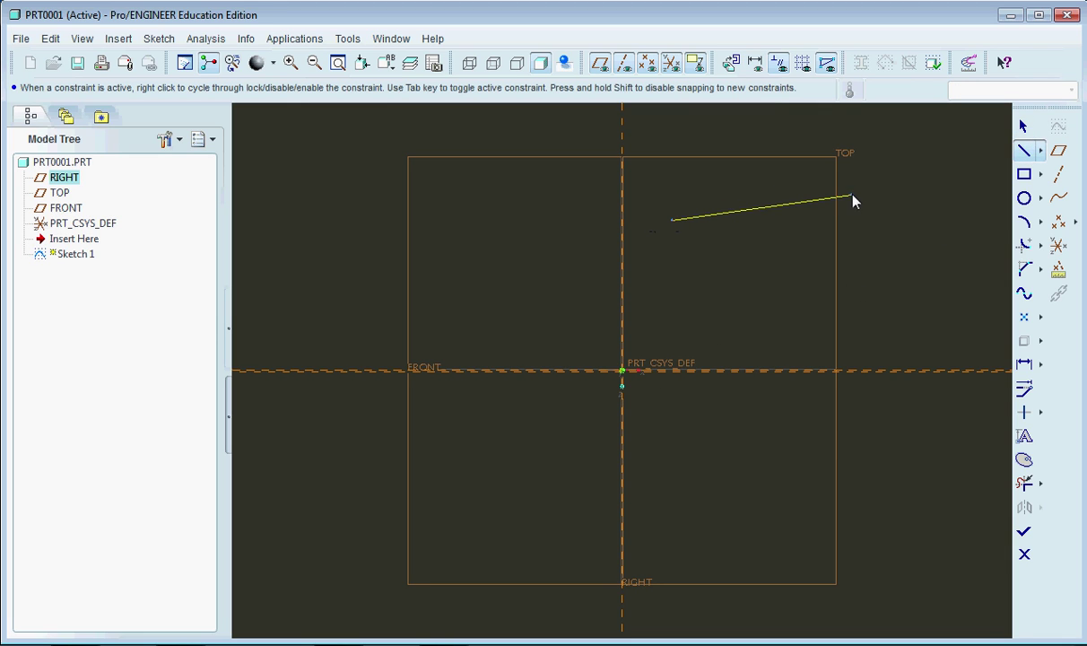
left_click(851, 195)
middle_click(947, 323)
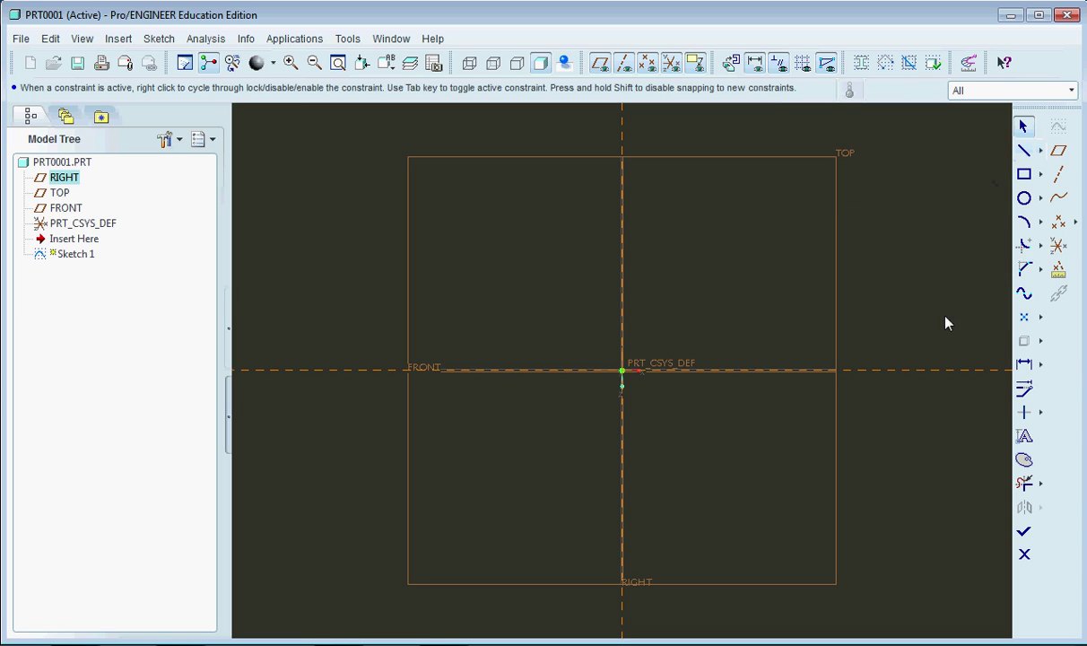
Draw a center-and-point circle centred just above the origin.
left_click(1038, 198)
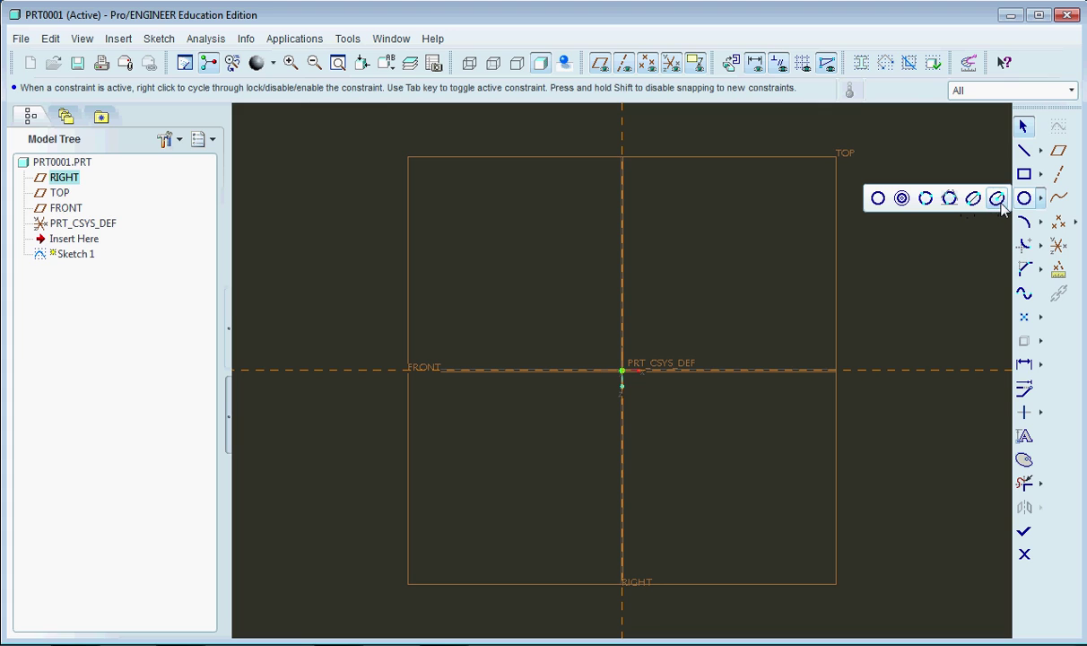
left_click(881, 201)
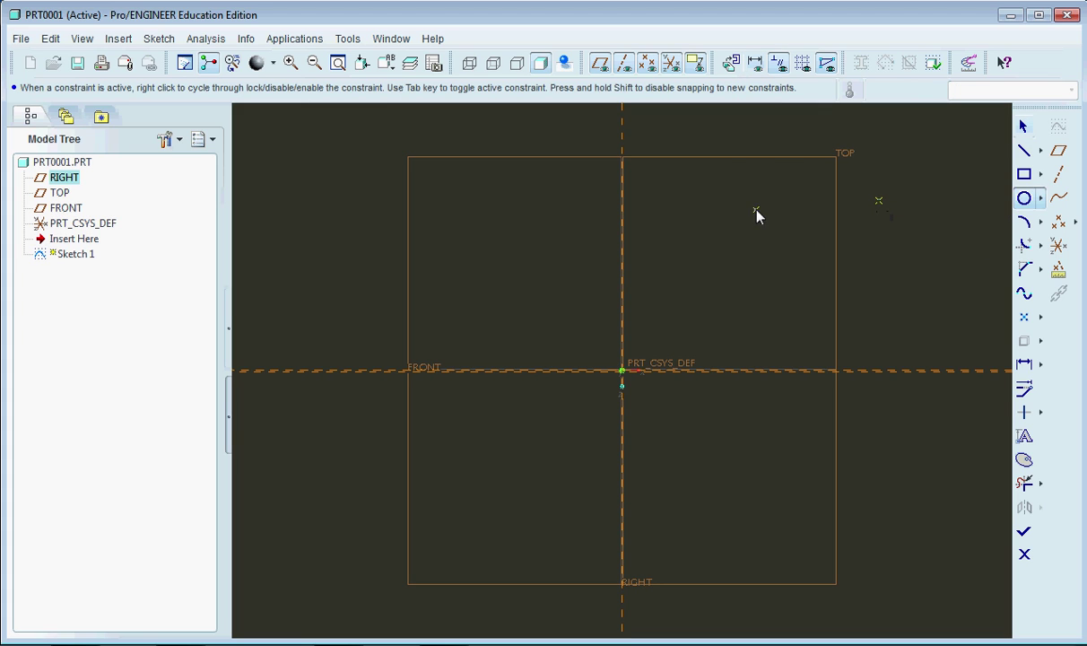
left_click(756, 209)
left_click(786, 288)
middle_click_drag(837, 276, 791, 351, "shift")
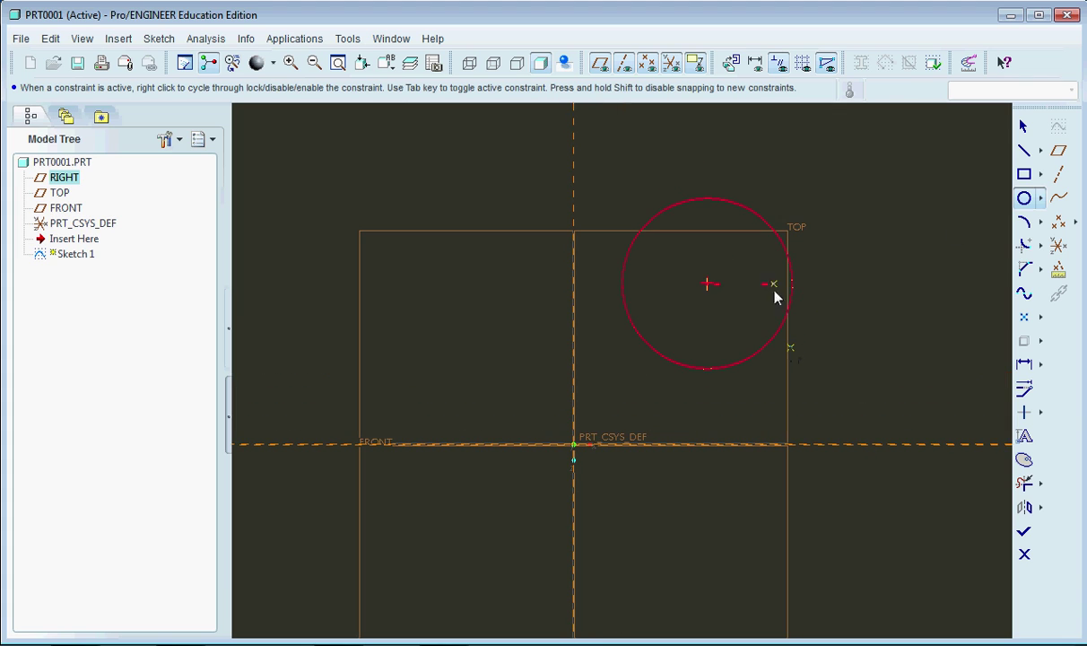
Add three concentric circles around the existing circle, small to outermost.
left_click(707, 286)
left_click(728, 310)
left_click(708, 285)
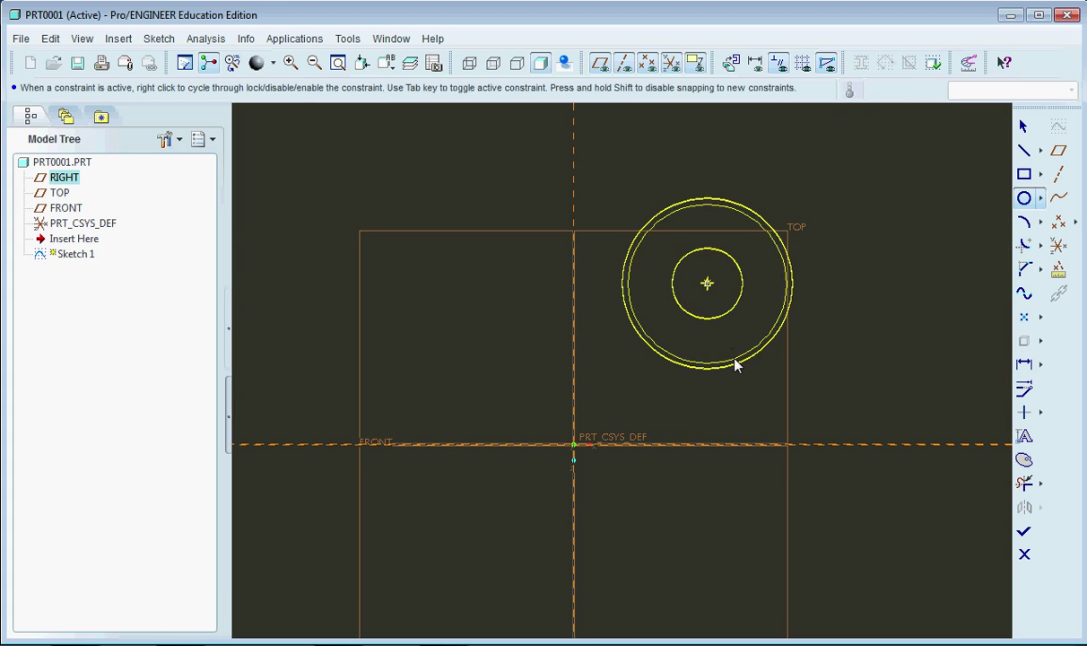
left_click(742, 389)
left_click(708, 285)
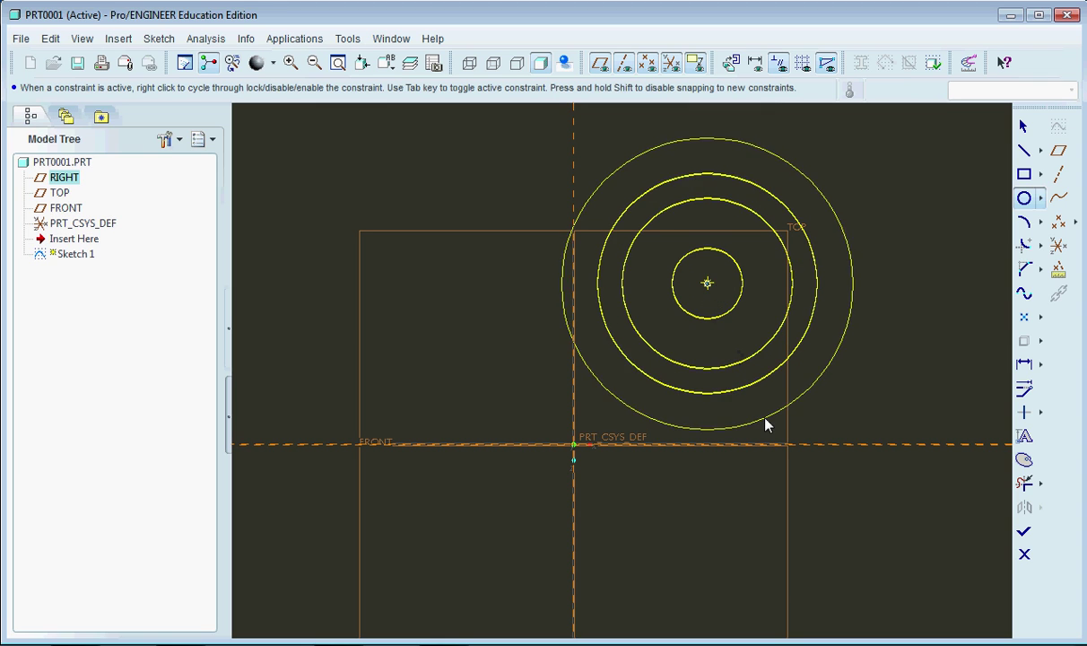
left_click(764, 422)
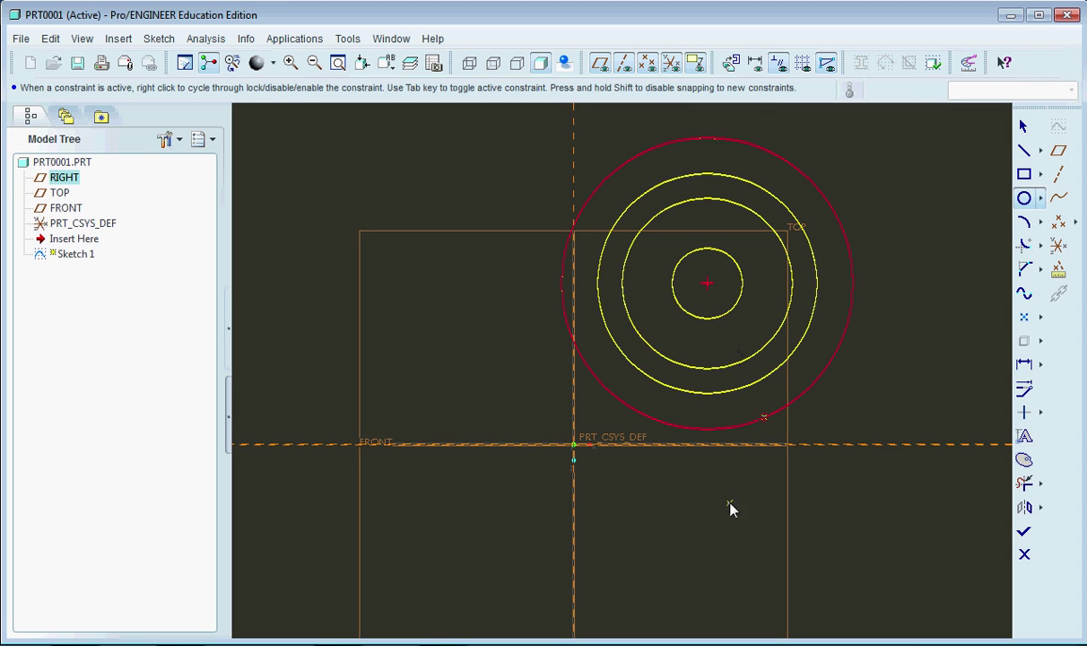
middle_click(810, 384)
Undo the concentric circles and remove the remaining circle.
key("ctrl+z")
key("ctrl+z")
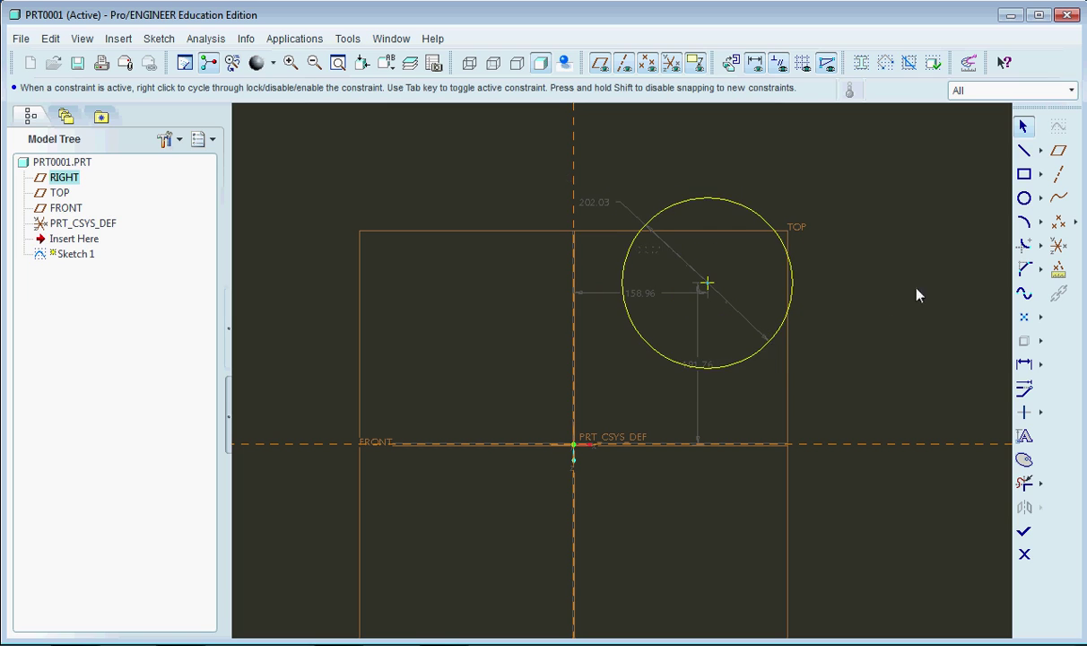
key("ctrl+z")
left_click(1041, 197)
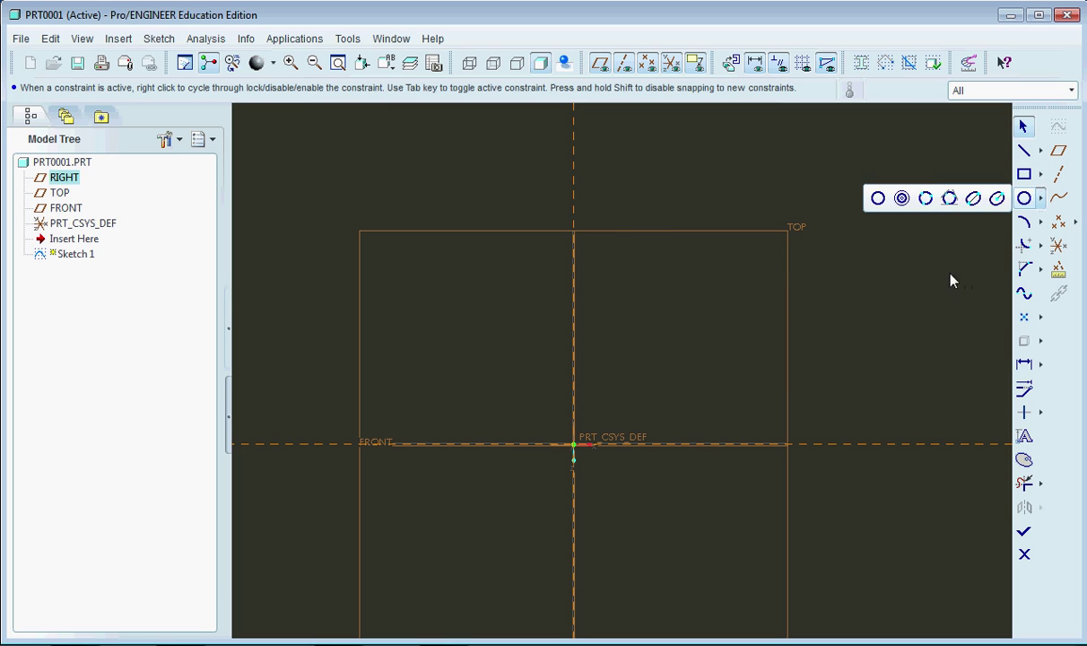
Draw an upright axis-ends ellipse from the origin, about 159.66 wide and 208.12 tall.
left_click(975, 198)
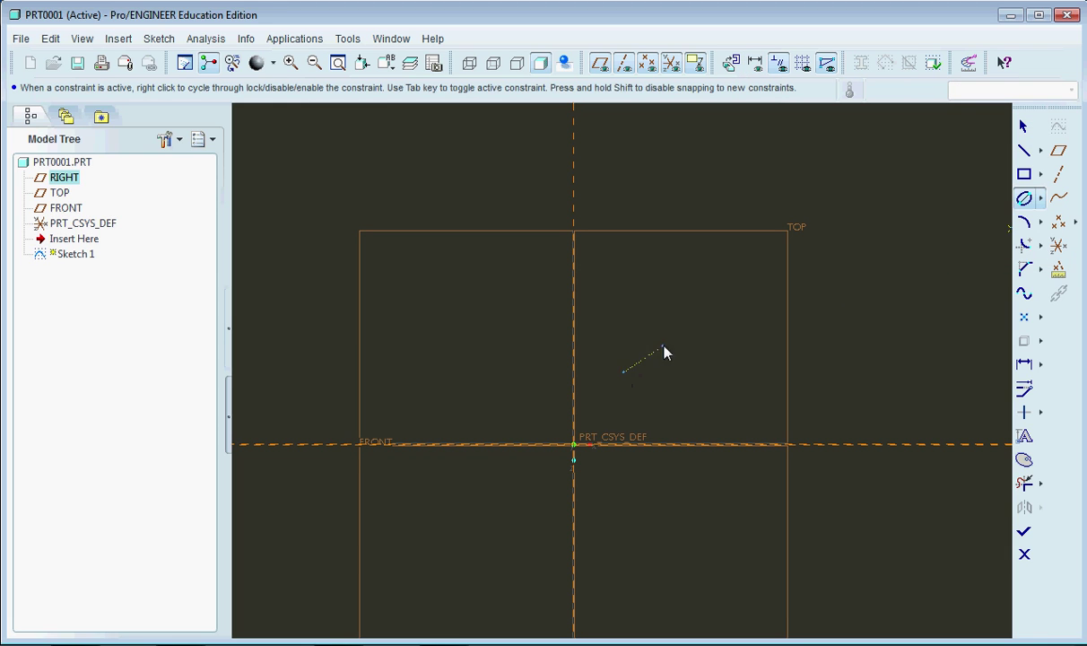
left_click(1026, 130)
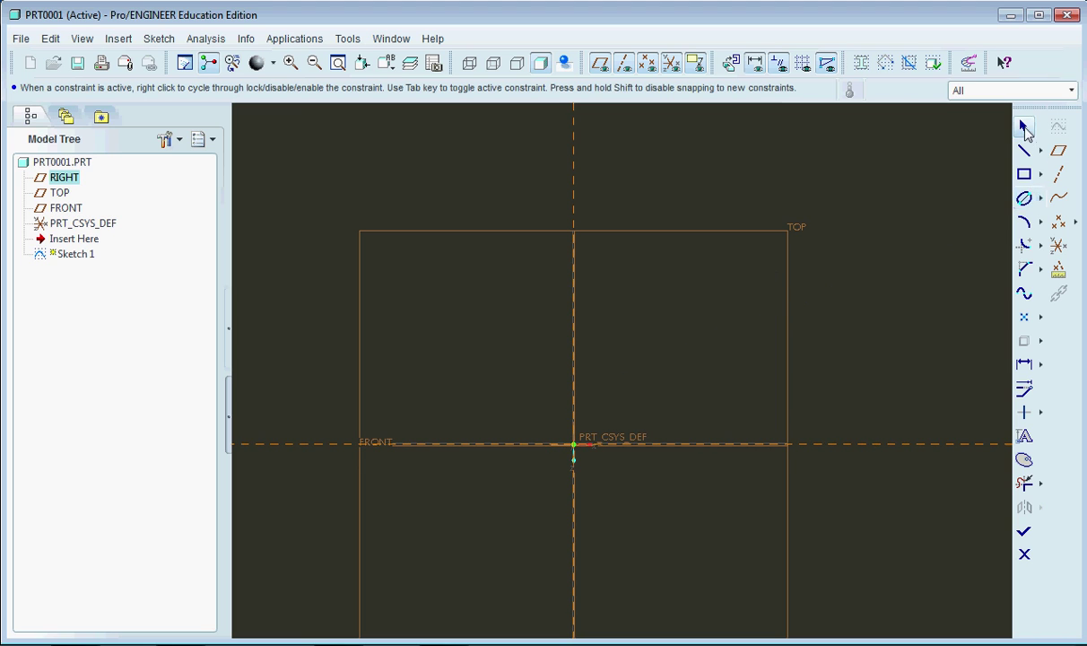
mouse_move(646, 417)
middle_mouse_down()
mouse_move(753, 359)
mouse_move(648, 412)
mouse_move(740, 306)
mouse_move(669, 368)
mouse_move(716, 342)
mouse_move(655, 375)
middle_mouse_up()
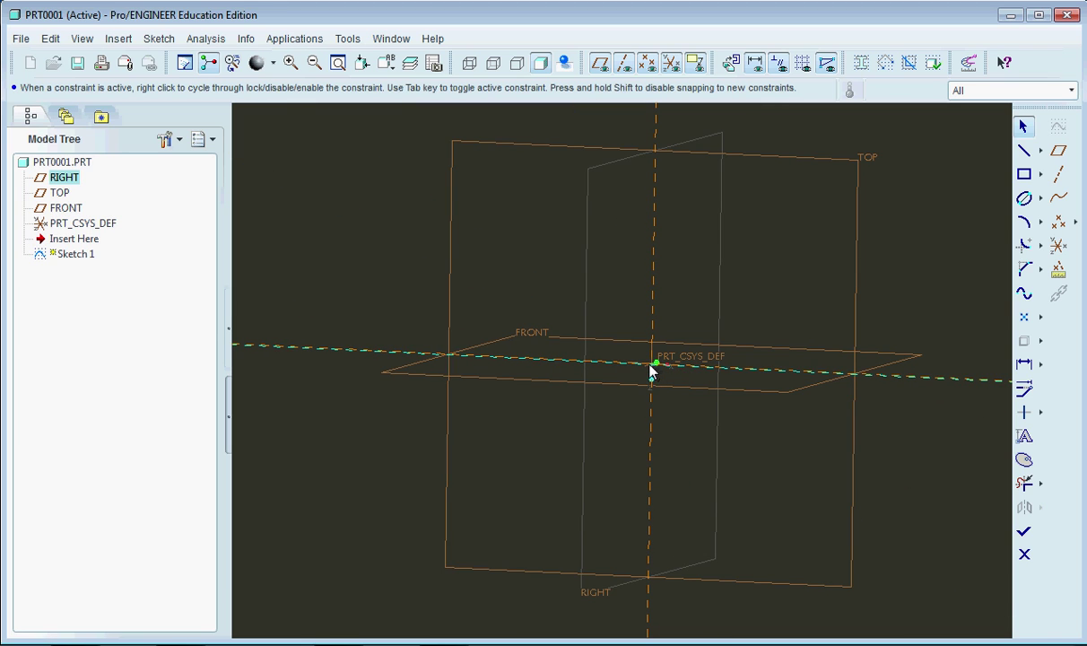
left_click(1024, 198)
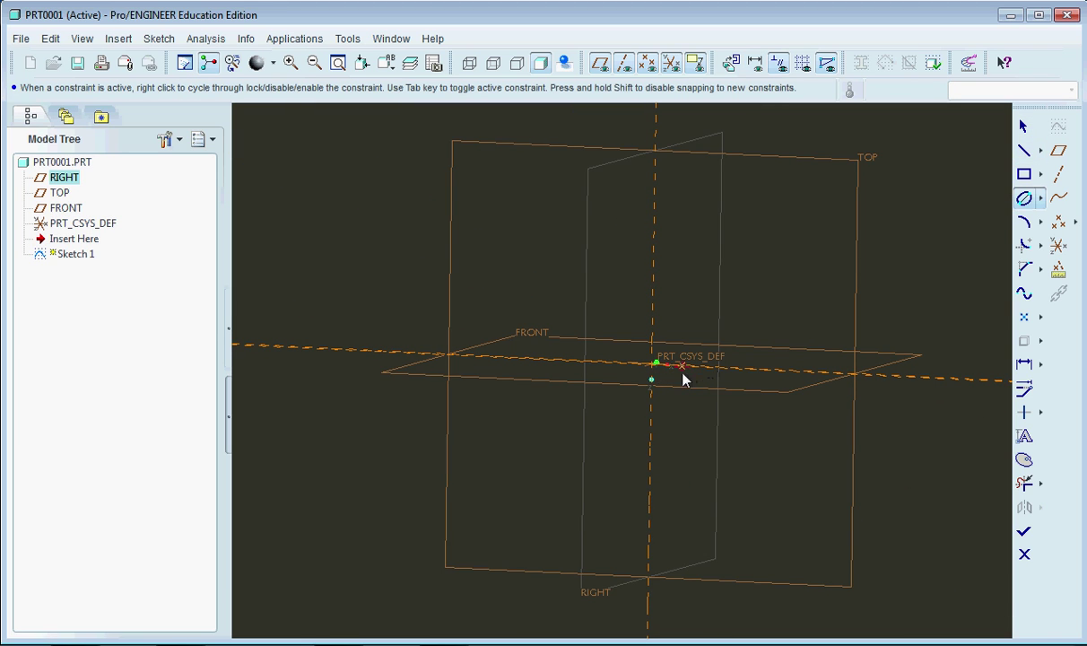
left_click(660, 198)
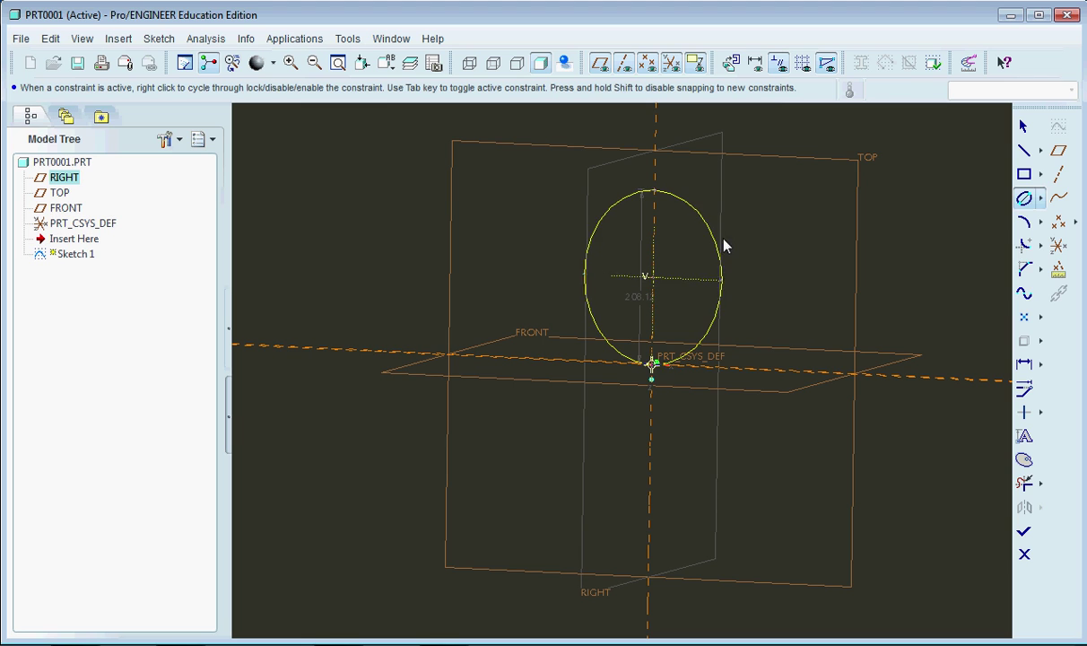
left_click(718, 300)
mouse_move(756, 296)
middle_mouse_down()
mouse_move(719, 306)
mouse_move(728, 300)
mouse_move(708, 286)
mouse_move(729, 298)
middle_mouse_up()
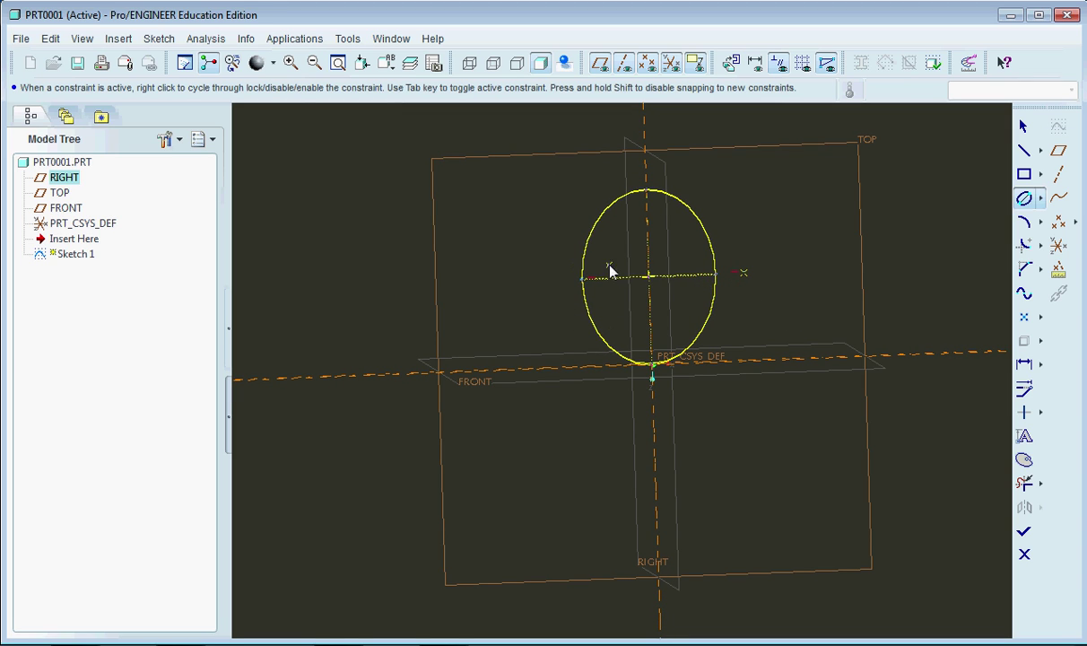
left_click(1023, 126)
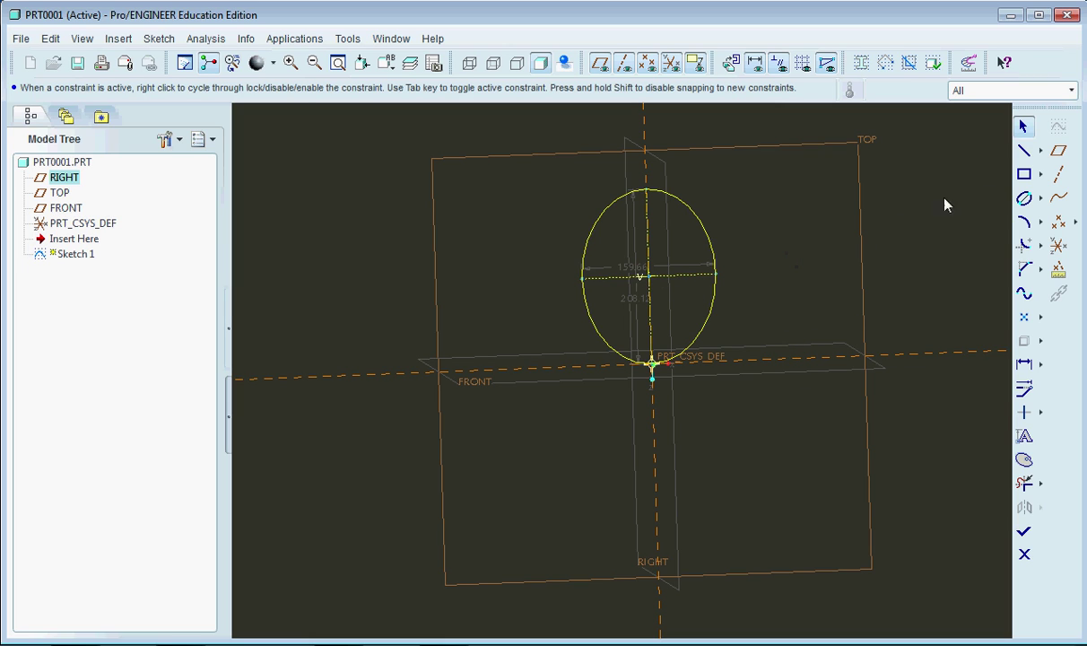
left_click(1041, 198)
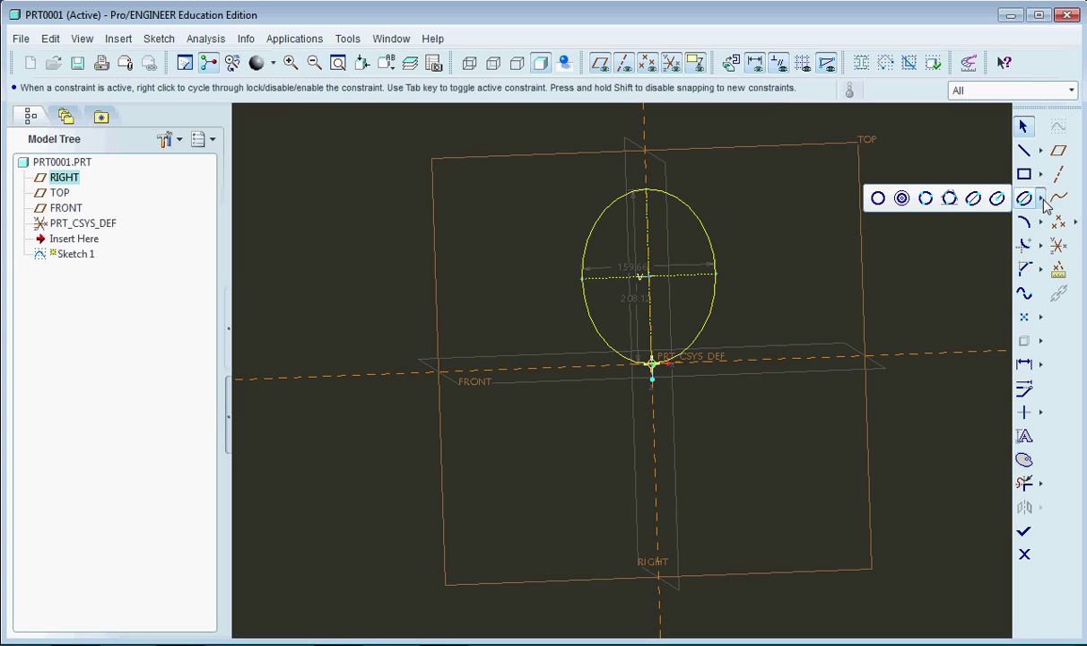
Draw a centre-and-axis ellipse right of the first, then undo both ellipses.
left_click(997, 199)
left_click(824, 271)
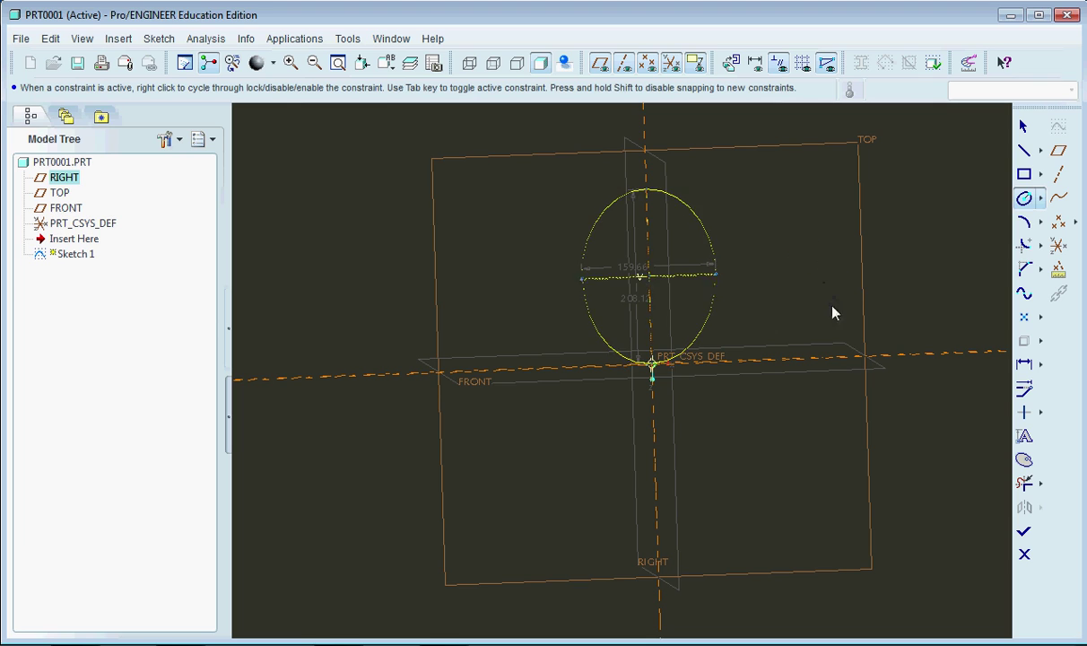
left_click(826, 346)
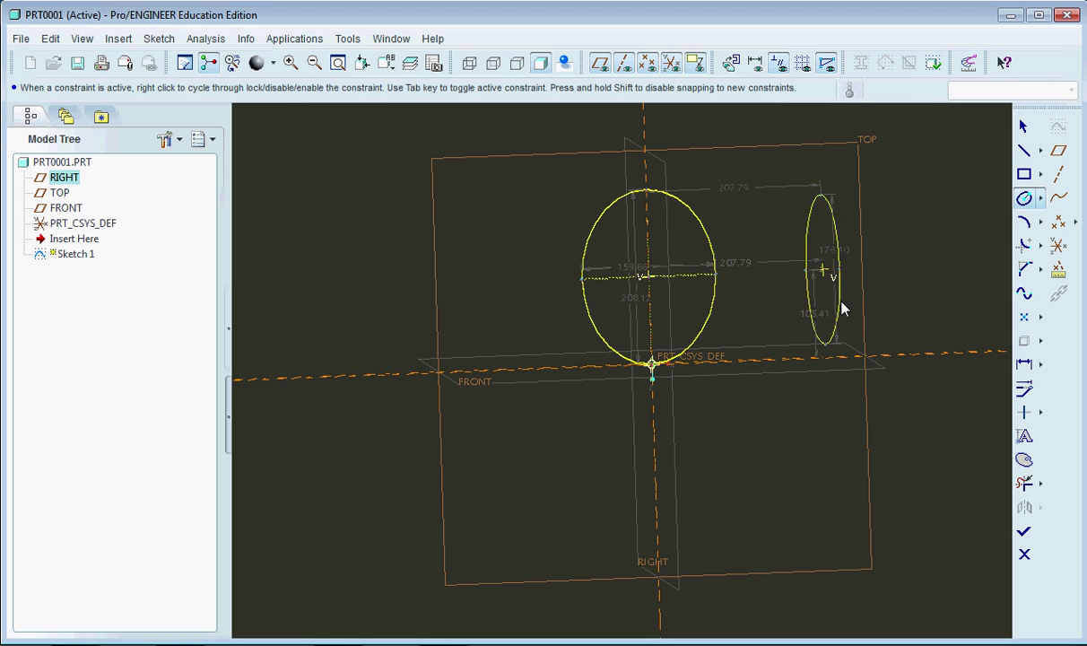
left_click(867, 288)
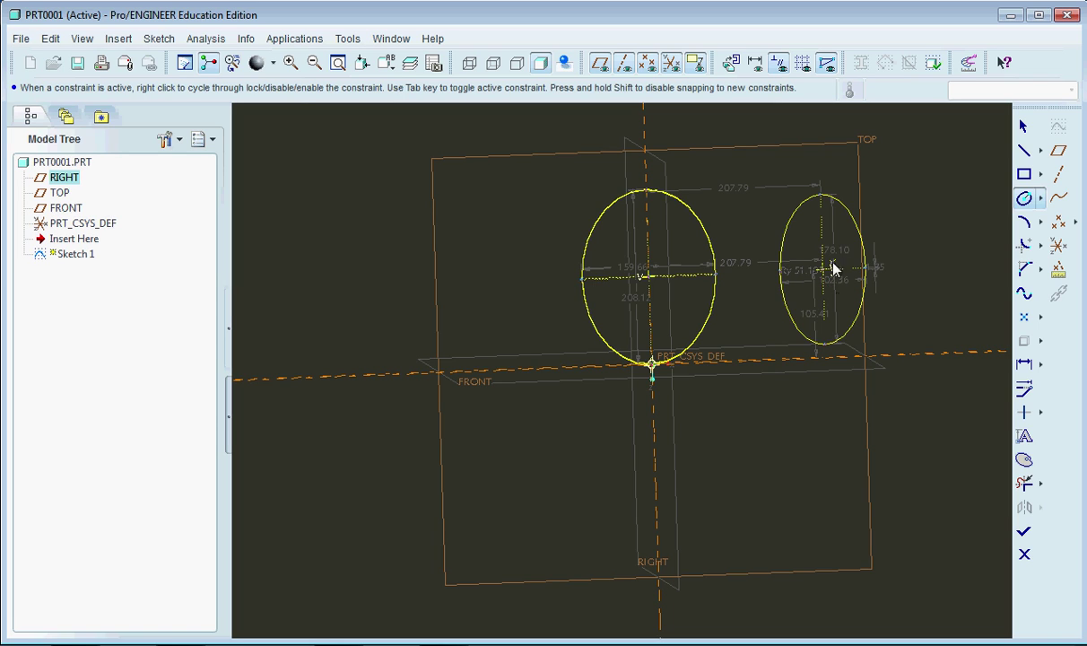
middle_click(847, 359)
key("ctrl+z")
key("ctrl+z")
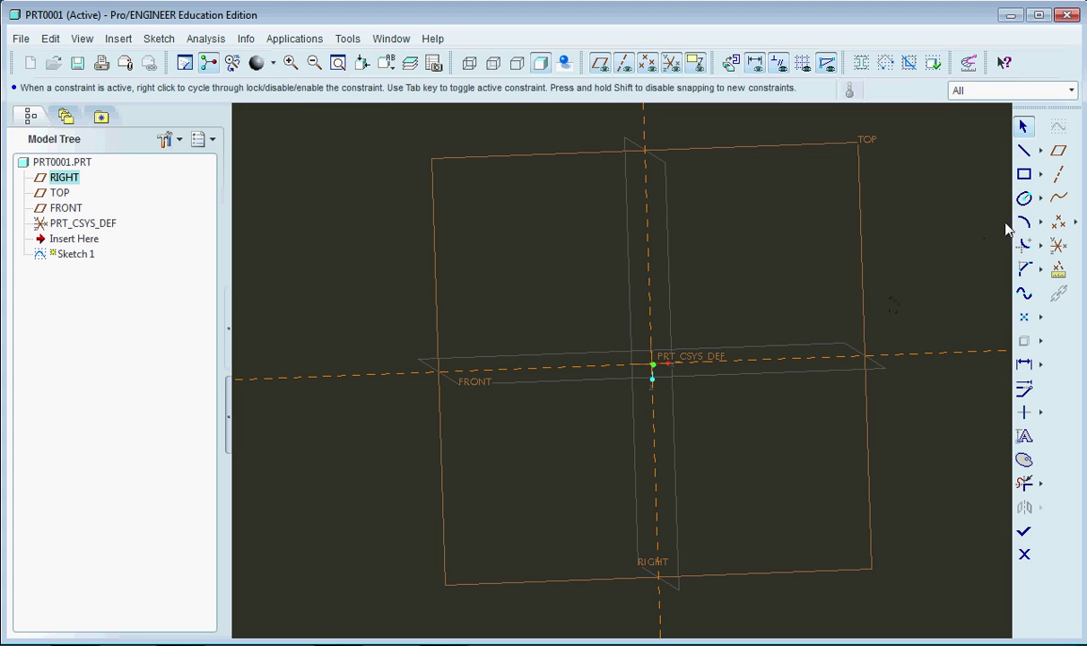
Pick the centre-and-axis ellipse variant, place a centre at the origin, then abandon it.
left_click(1023, 197)
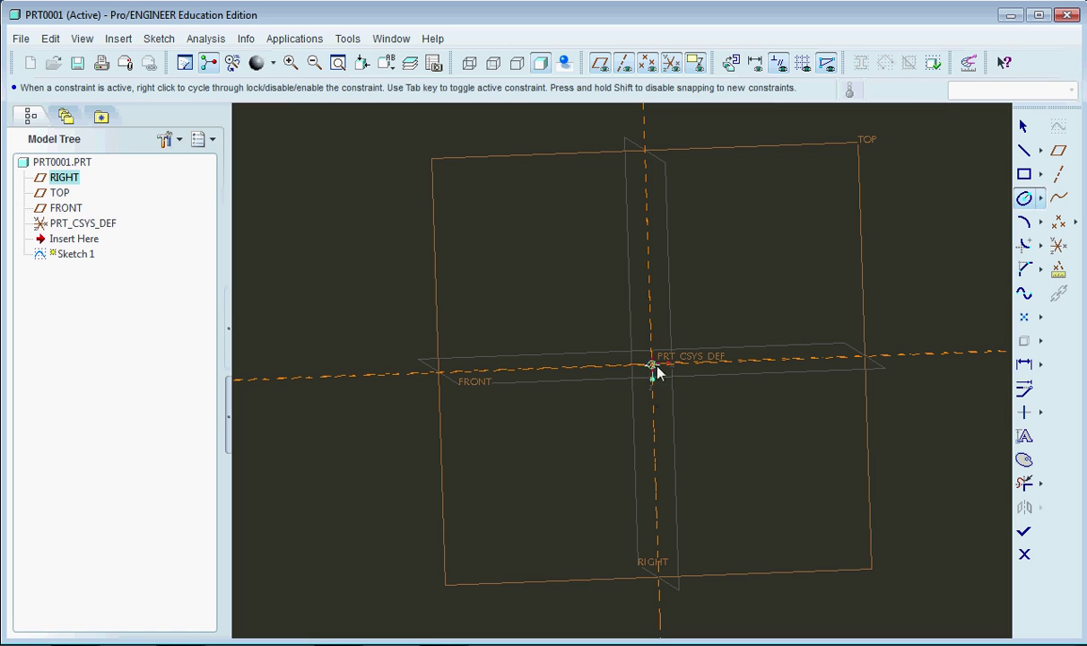
left_click(1043, 200)
left_click(975, 199)
left_click(1041, 200)
left_click(997, 199)
left_click(653, 366)
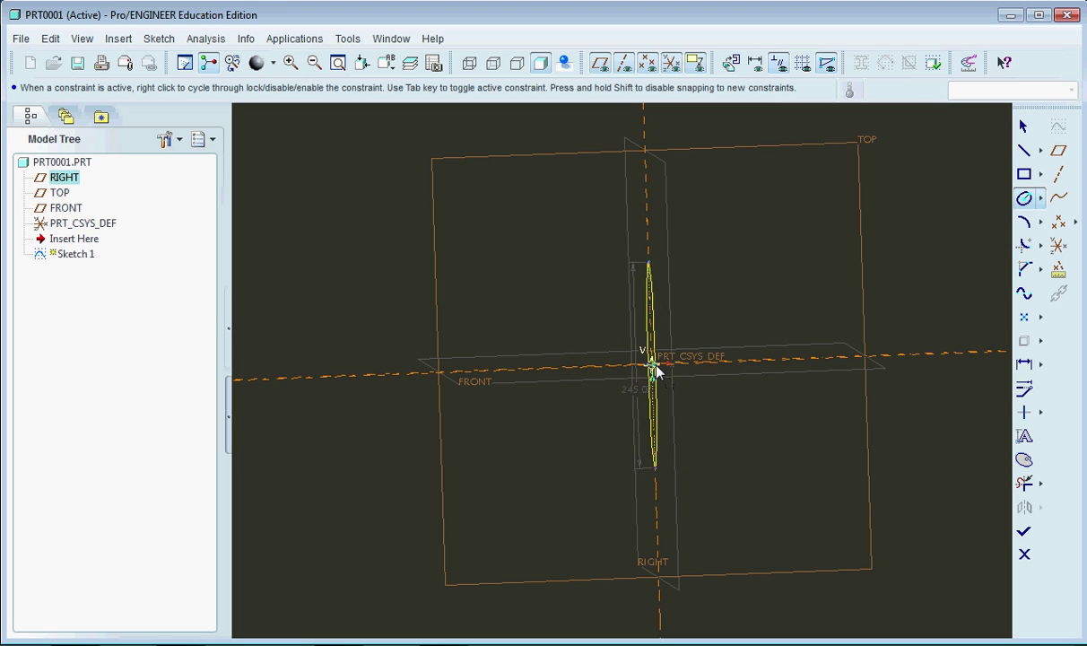
middle_click(735, 425)
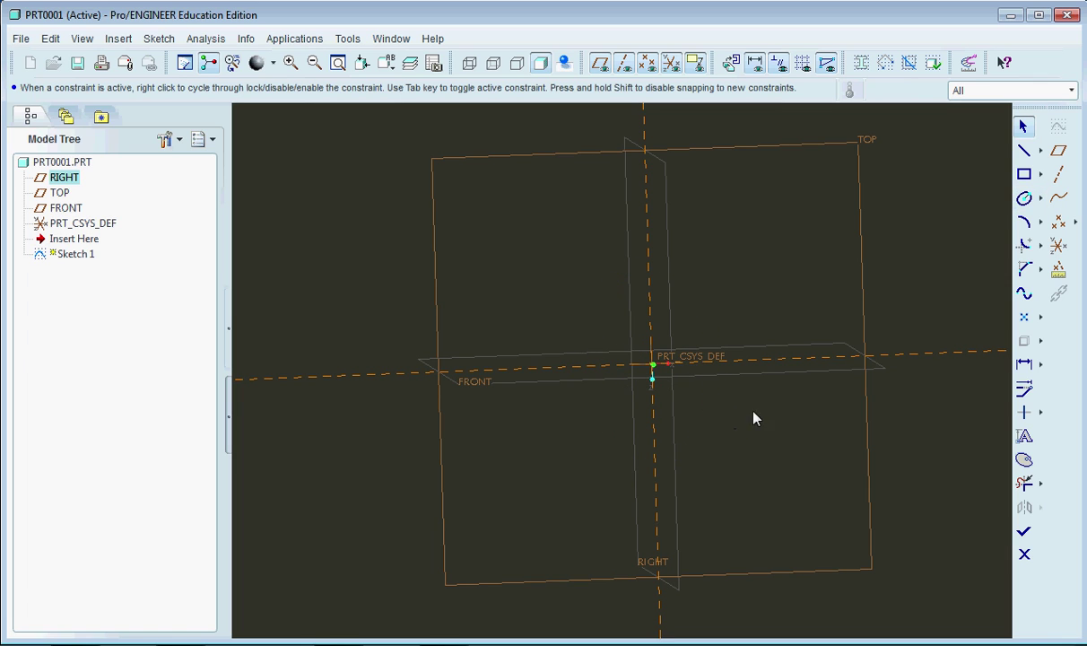
Draw a three-point circle about 274.21 in diameter, centred about 91.07 above the origin.
left_click(1040, 200)
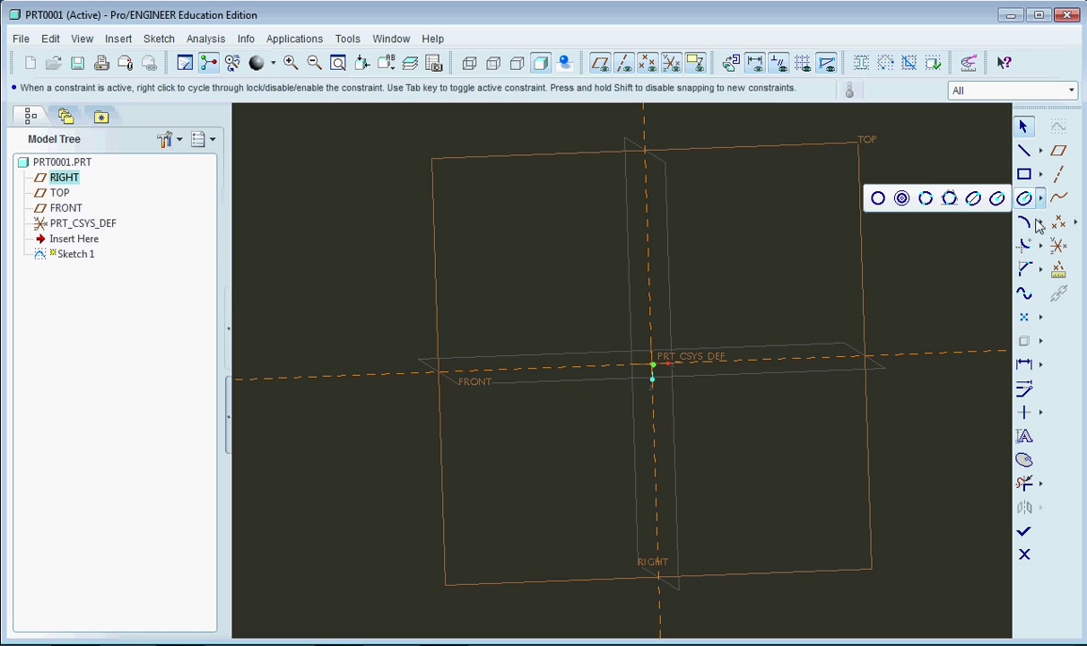
left_click(925, 199)
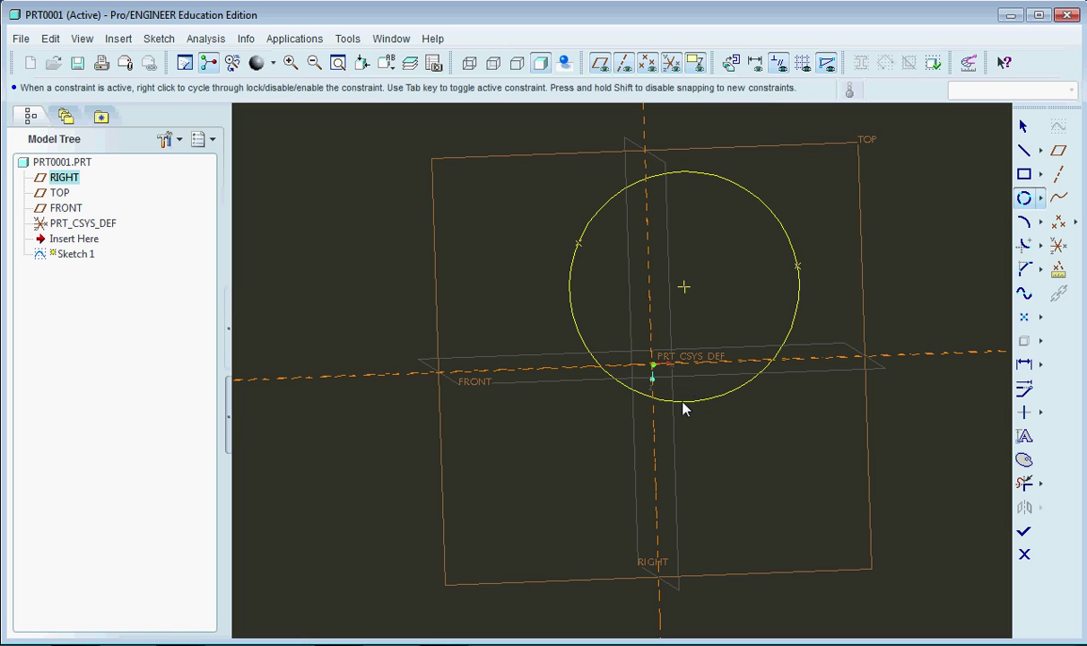
left_click(683, 405)
left_click(1040, 198)
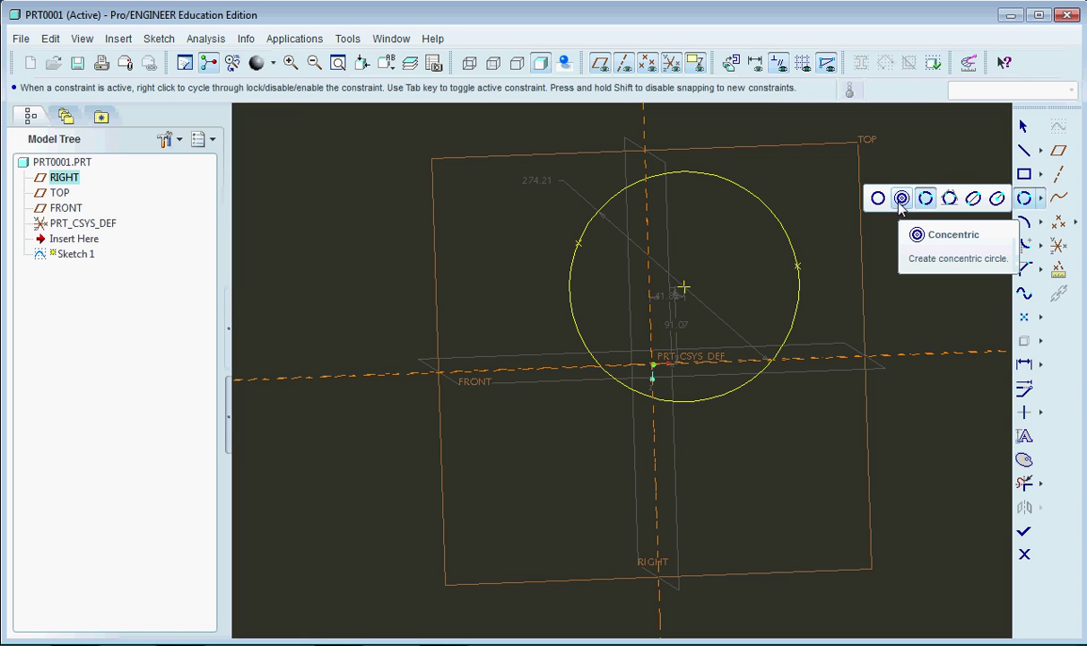
Add three concentric circles around the existing circle, then undo all the circles.
left_click(901, 198)
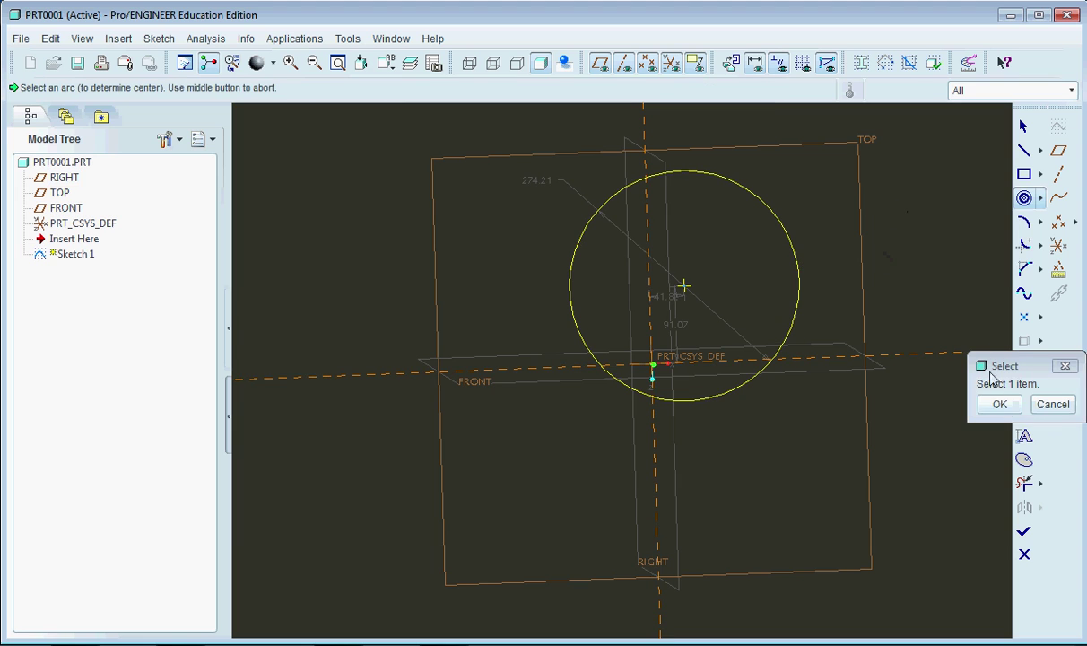
left_click(801, 281)
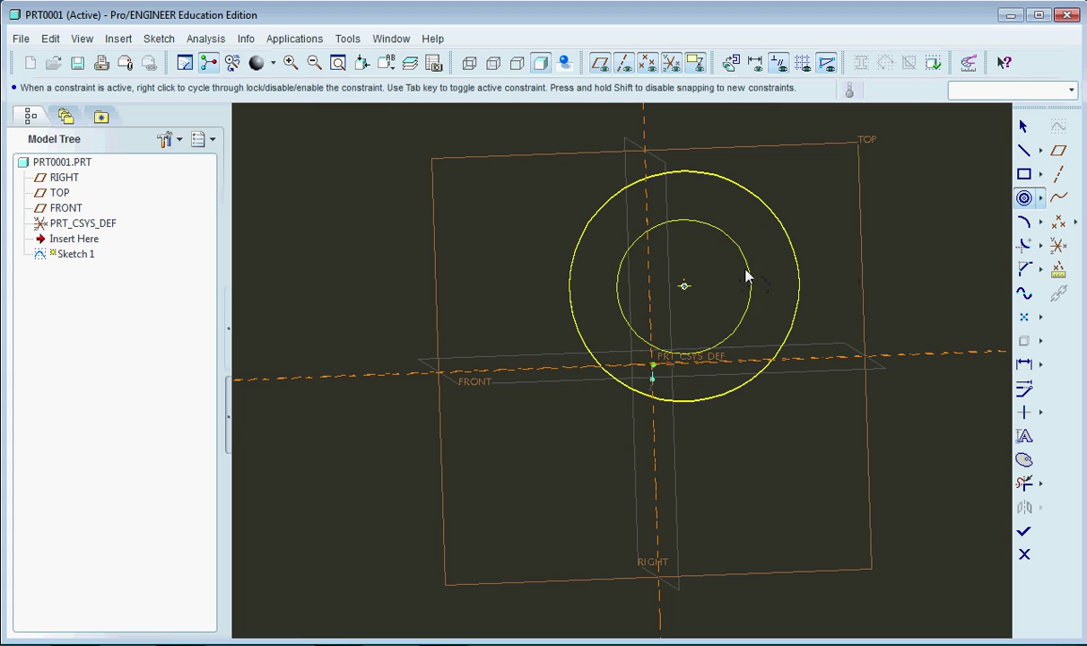
left_click(756, 280)
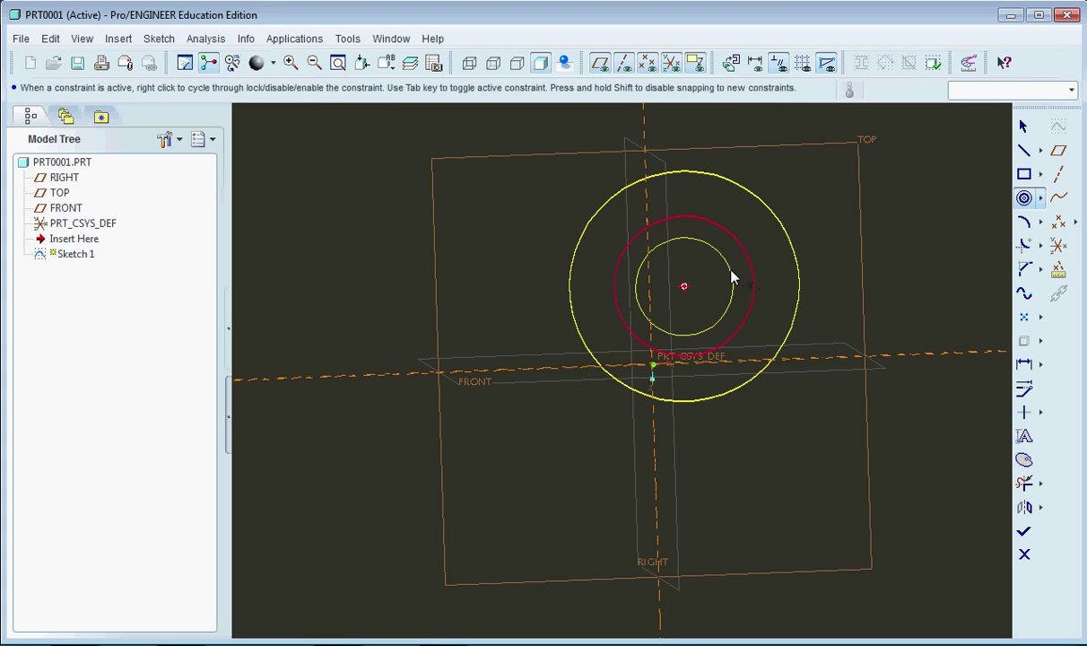
left_click(778, 289)
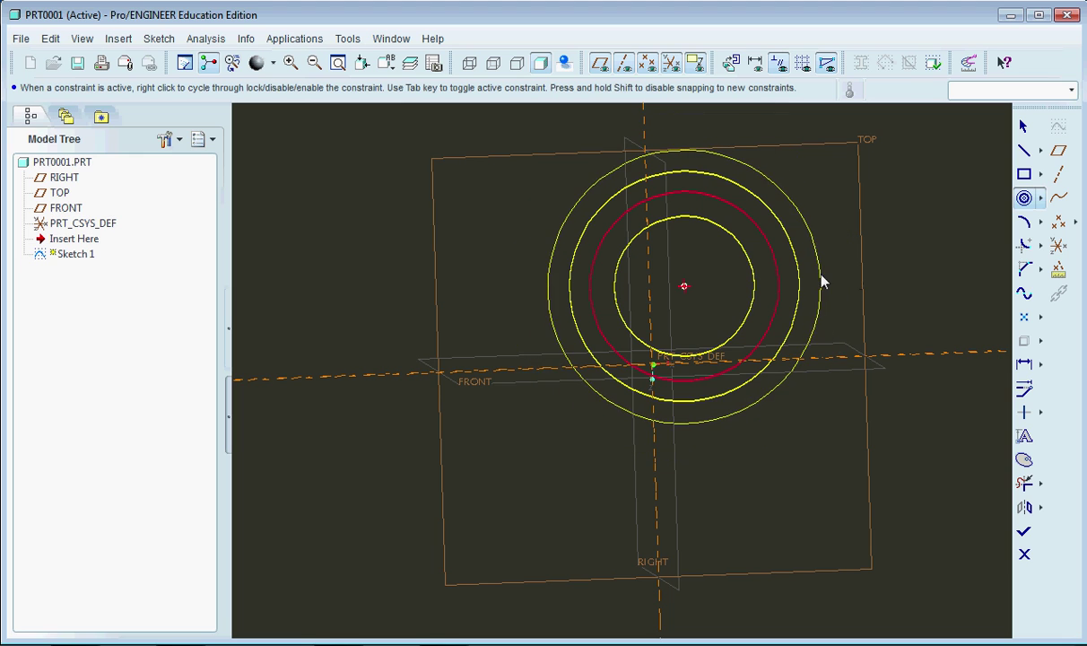
left_click(823, 281)
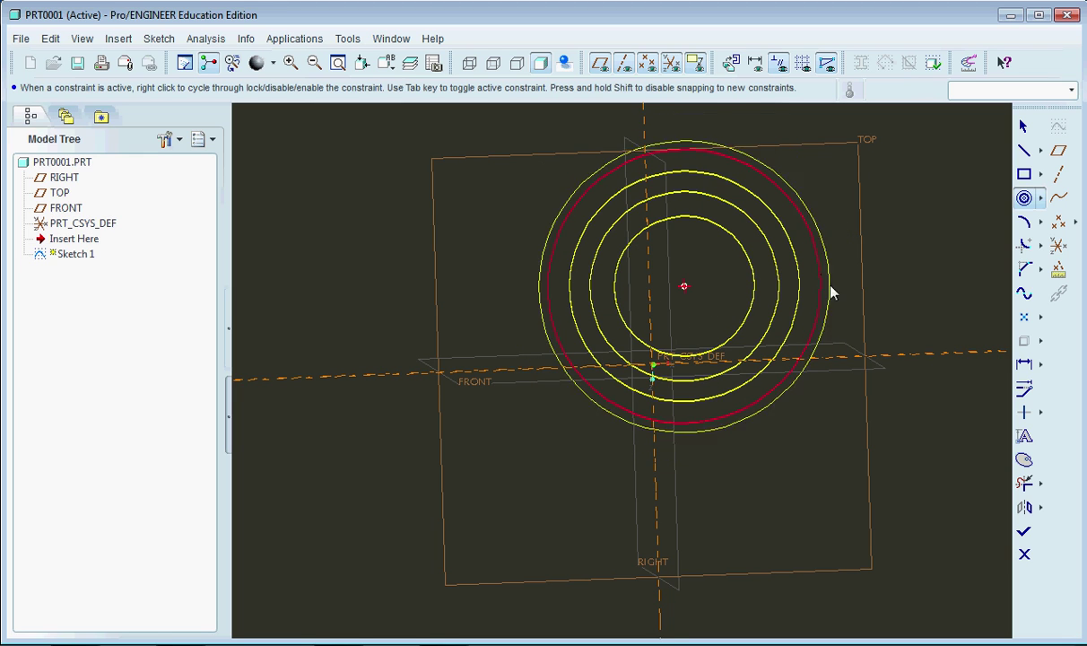
left_click(1043, 199)
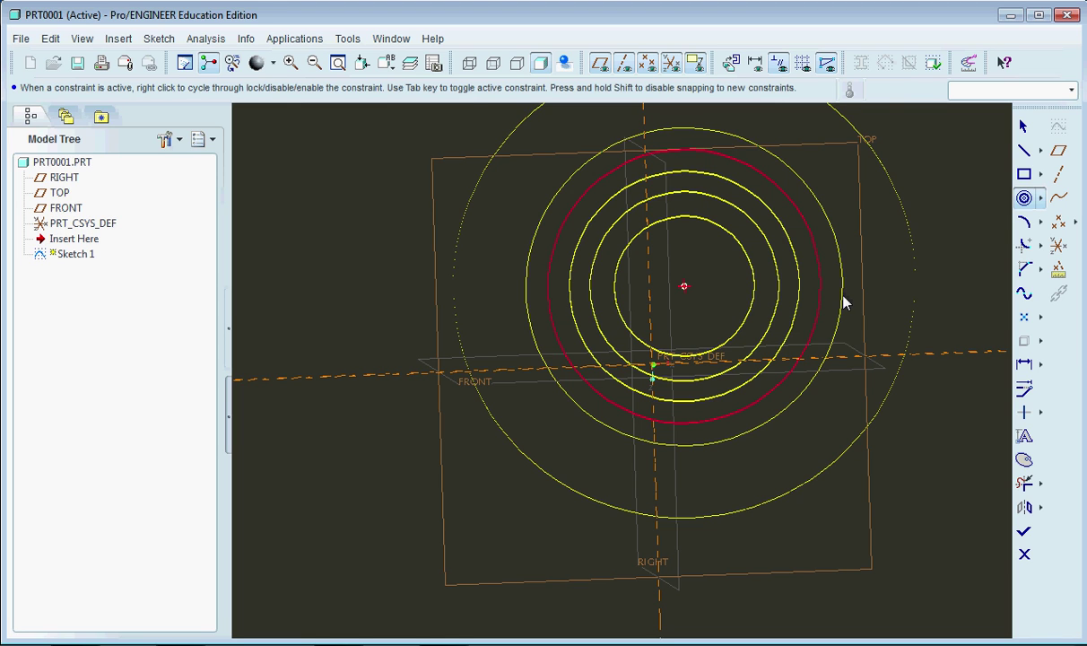
middle_click(891, 244)
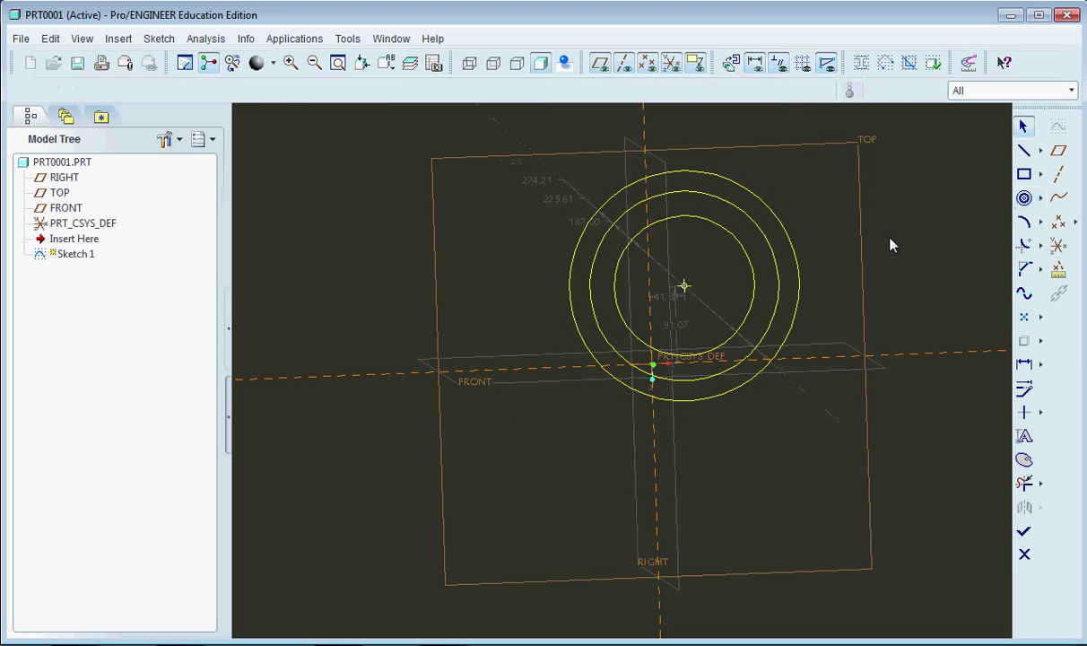
key("ctrl+z")
key("ctrl+z")
key("ctrl+z")
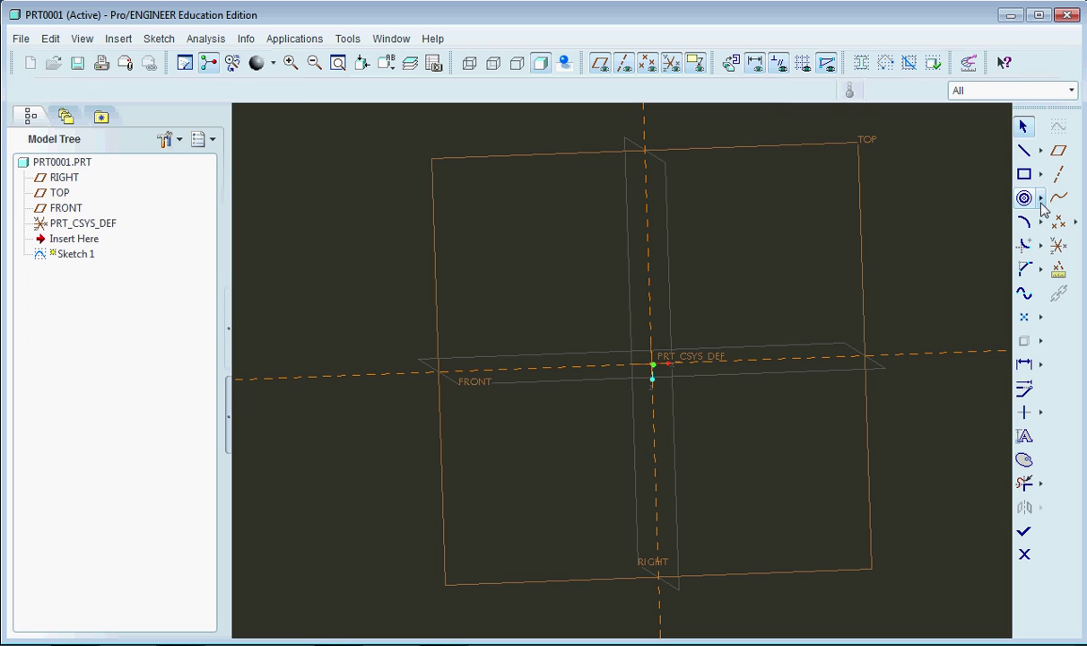
Draw three separate lines: a slanted upper-right, a horizontal bottom, and a near-vertical left.
left_click(1041, 199)
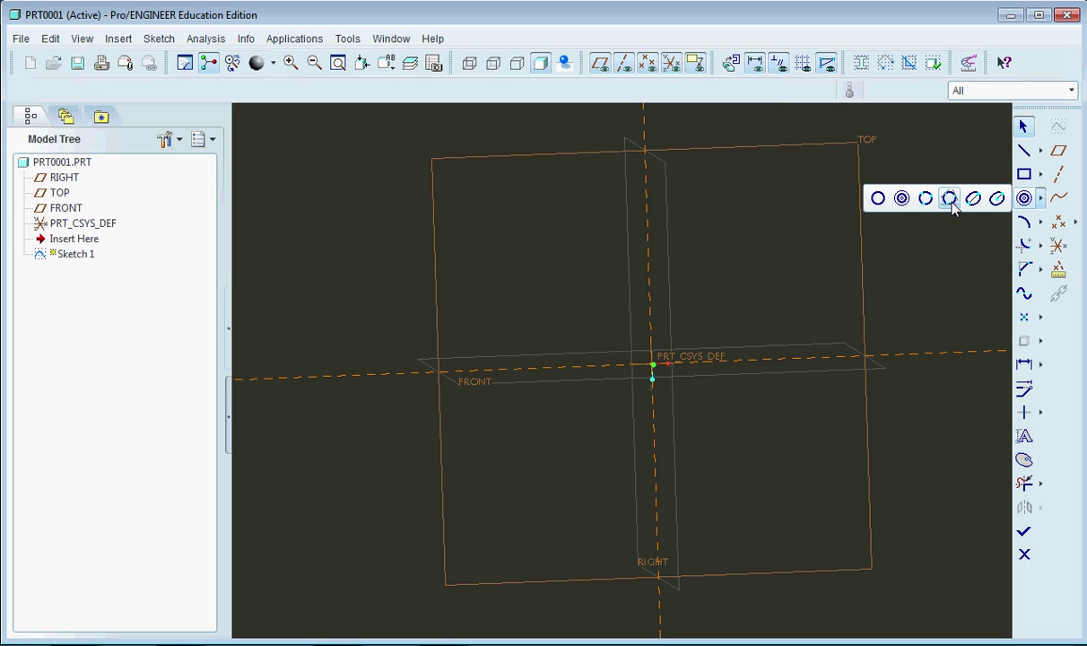
left_click(1023, 150)
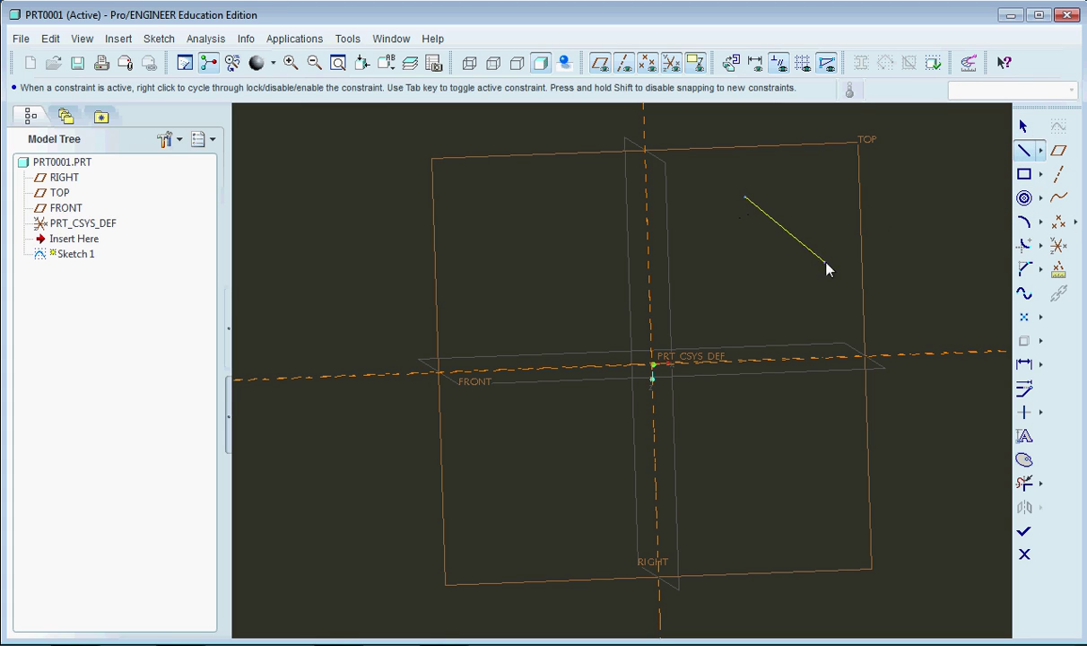
left_click(899, 335)
middle_click(935, 261)
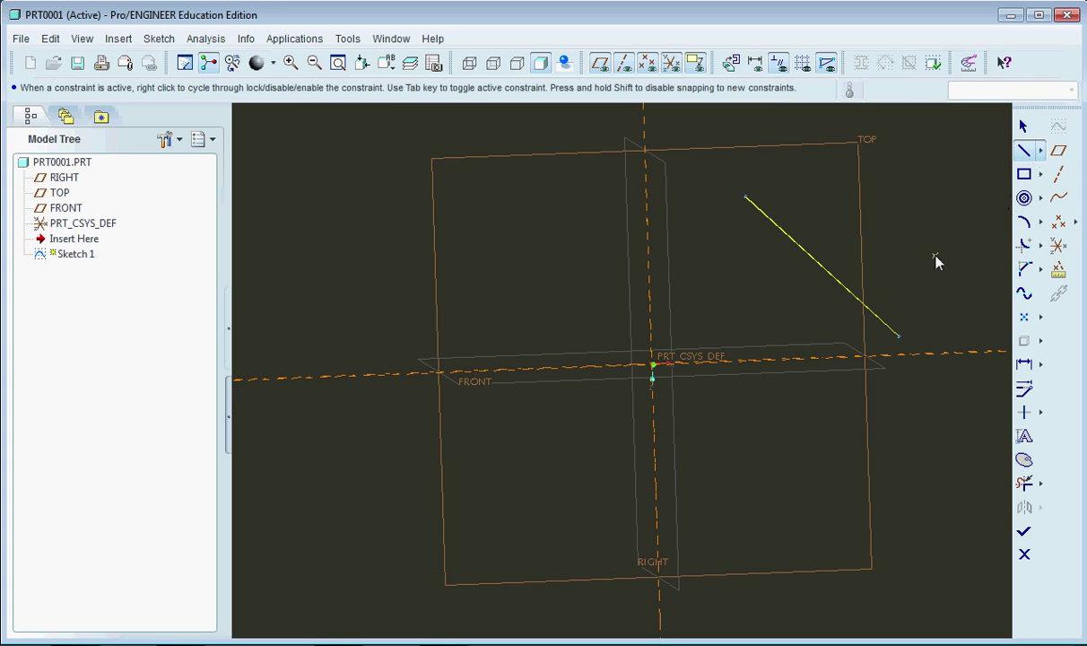
left_click(592, 526)
left_click(765, 520)
middle_click(998, 169)
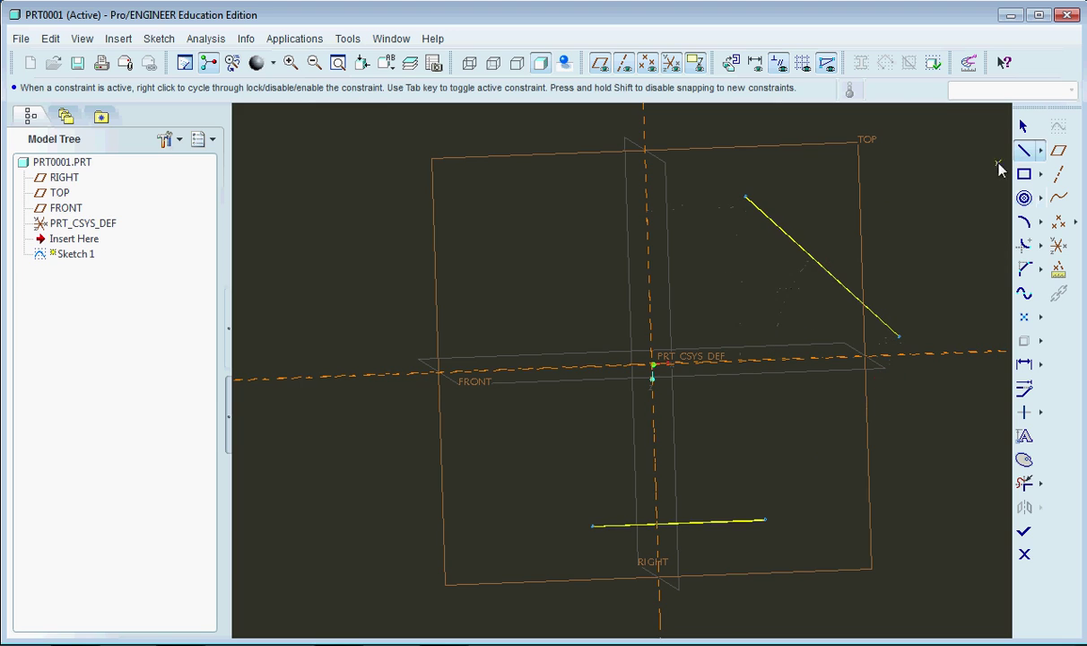
left_click(519, 248)
left_click(492, 456)
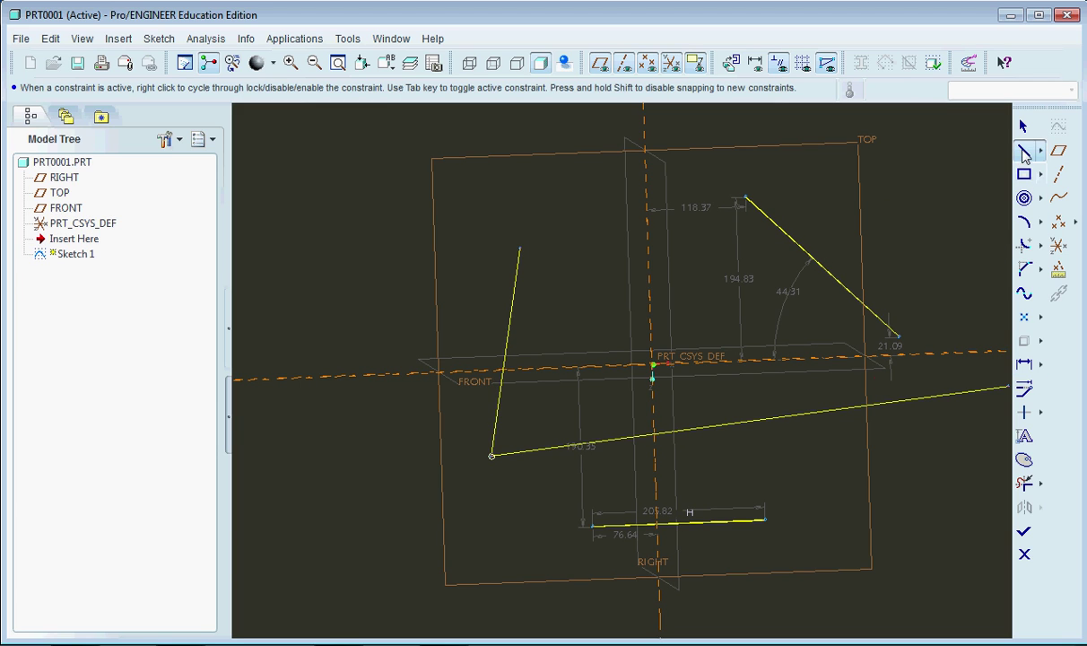
Start a 3 Tangent circle touching the upper-right and bottom lines.
left_click(1041, 197)
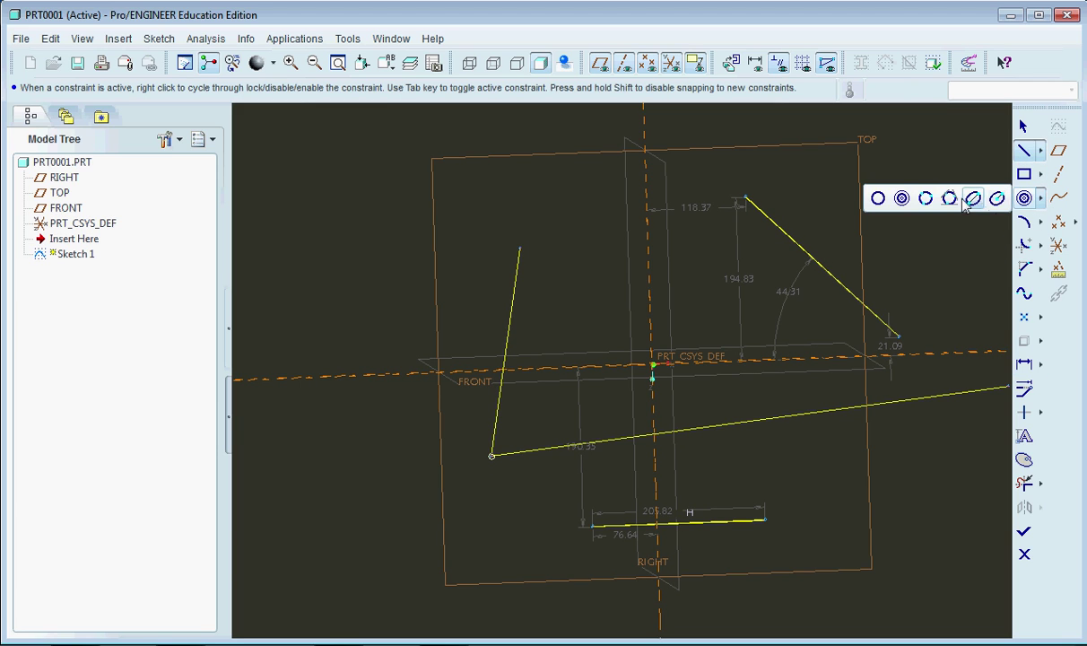
left_click(971, 199)
left_click(824, 270)
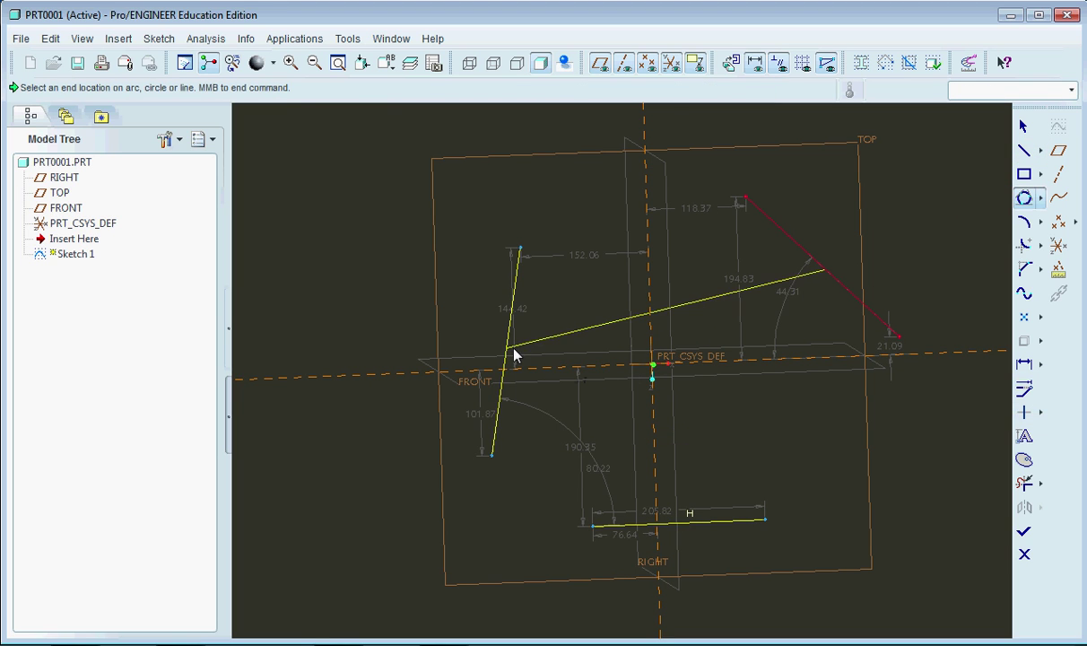
left_click(705, 522)
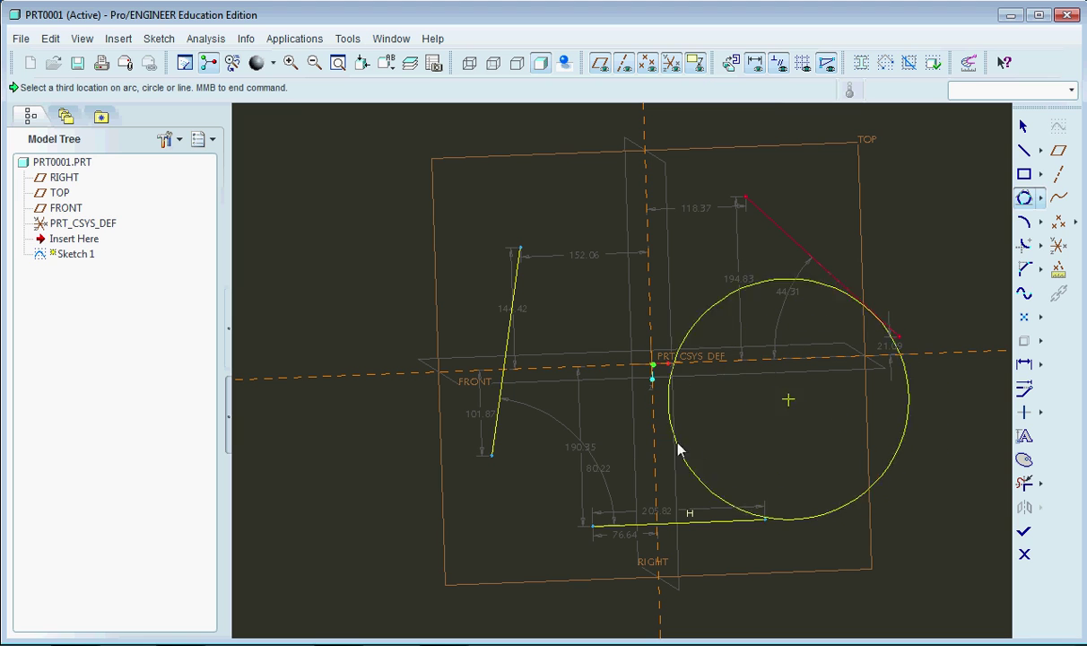